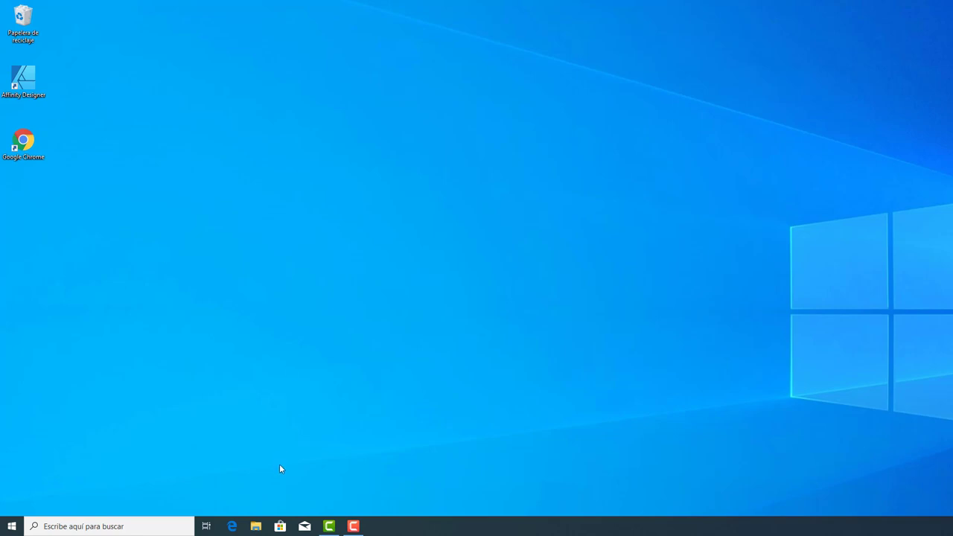
{"action": "double_click", "coordinate": [23, 143]}
{"action": "left_click_drag", "start_coordinate": [275, 9], "coordinate": [489, 61]}
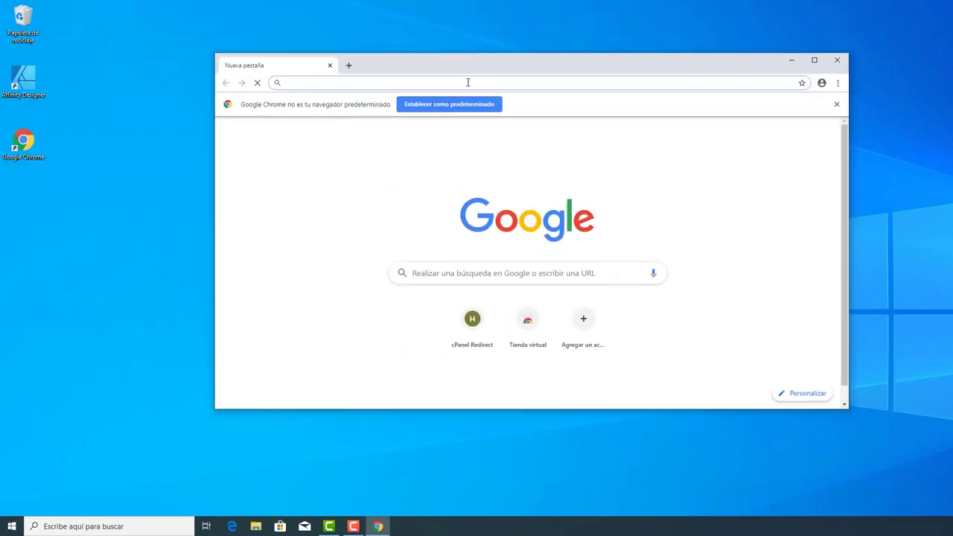
{"action": "type", "text": "habilweb"}
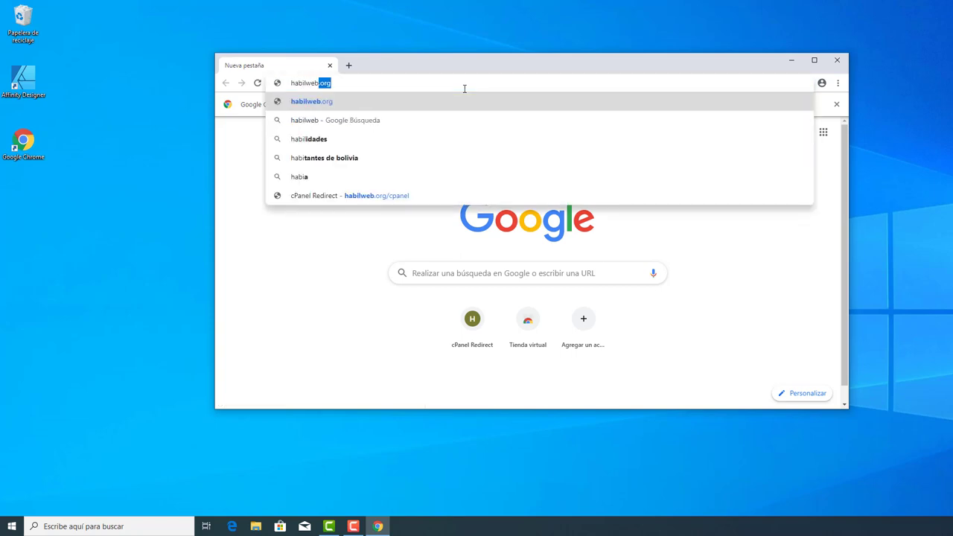
{"action": "key", "text": "Delete"}
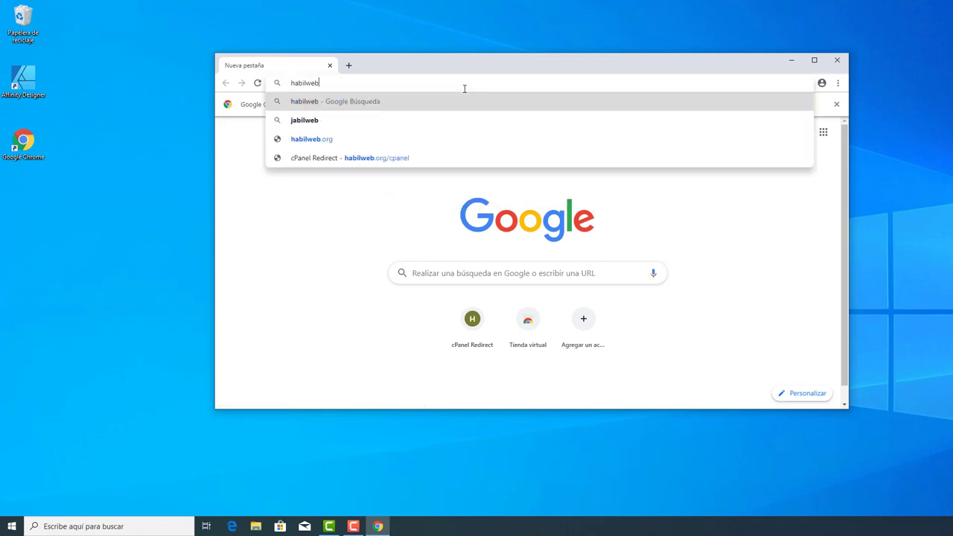
{"action": "key", "text": "Down"}
{"action": "key", "text": "Down"}
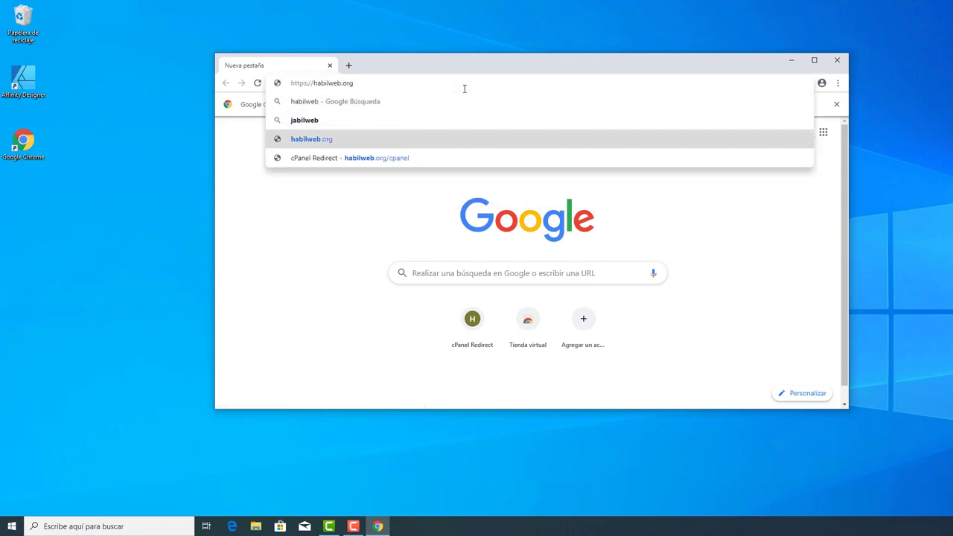
{"action": "type", "text": "/webmail"}
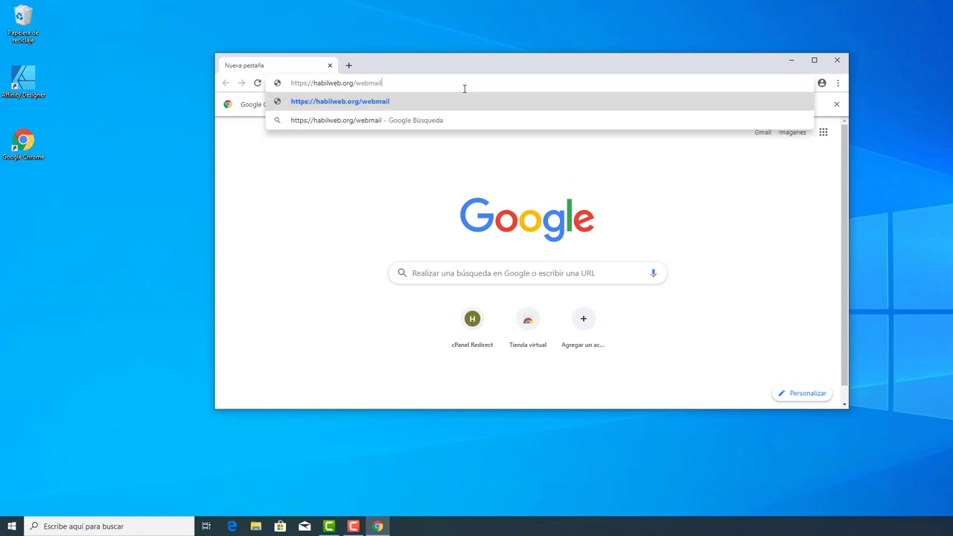
{"action": "key", "text": "Return"}
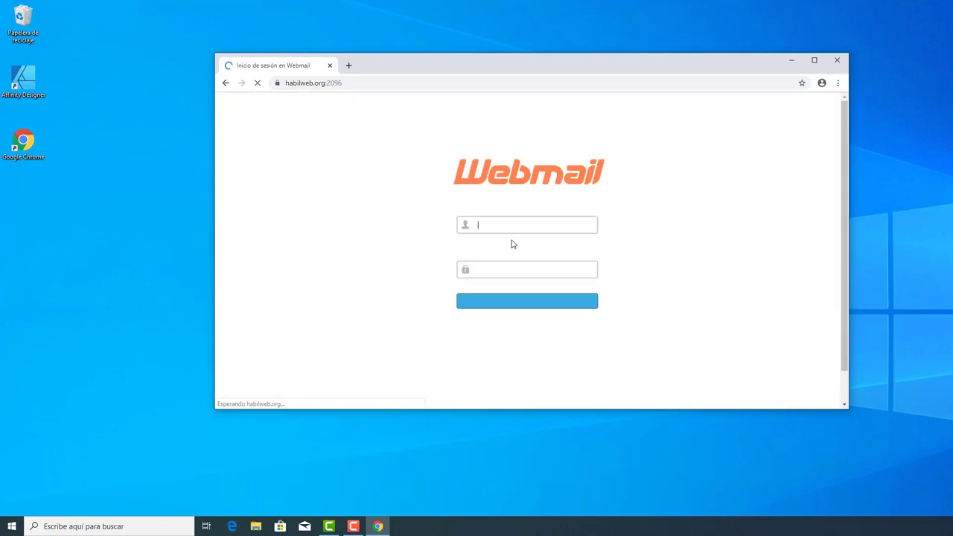
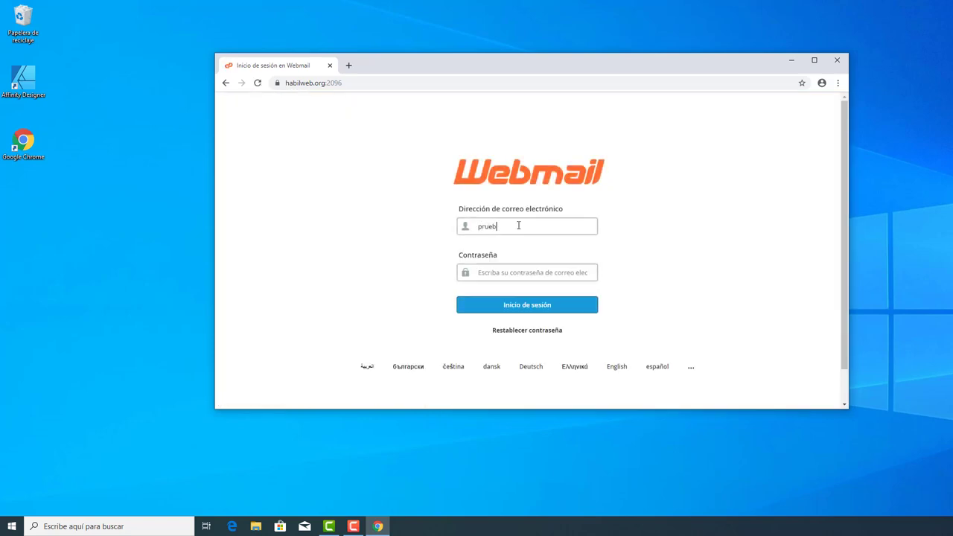
Sign in to Webmail with the test account's email address and password, declining to save the password
{"action": "key", "text": "Tab"}
{"action": "type", "text": "p"}
{"action": "key", "text": "Return"}
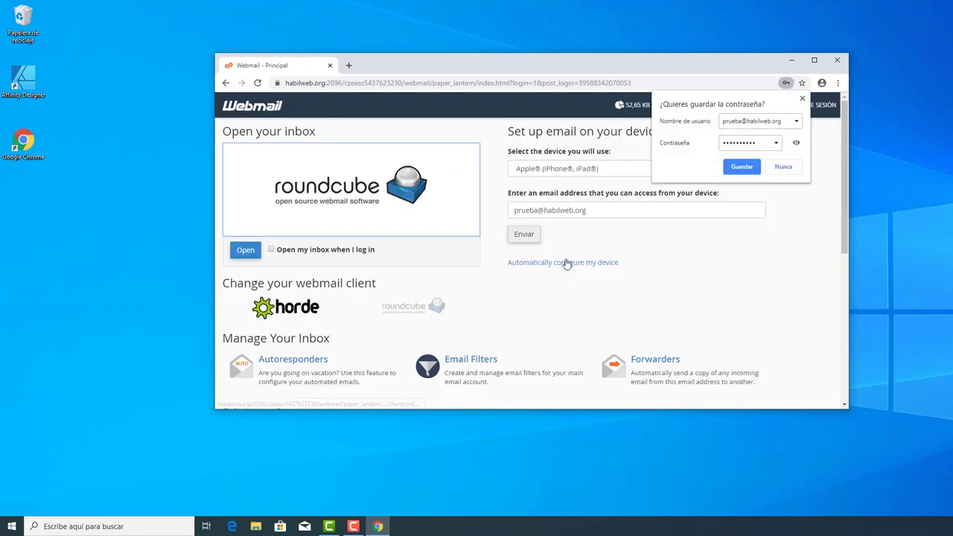
{"action": "left_click", "coordinate": [716, 291]}
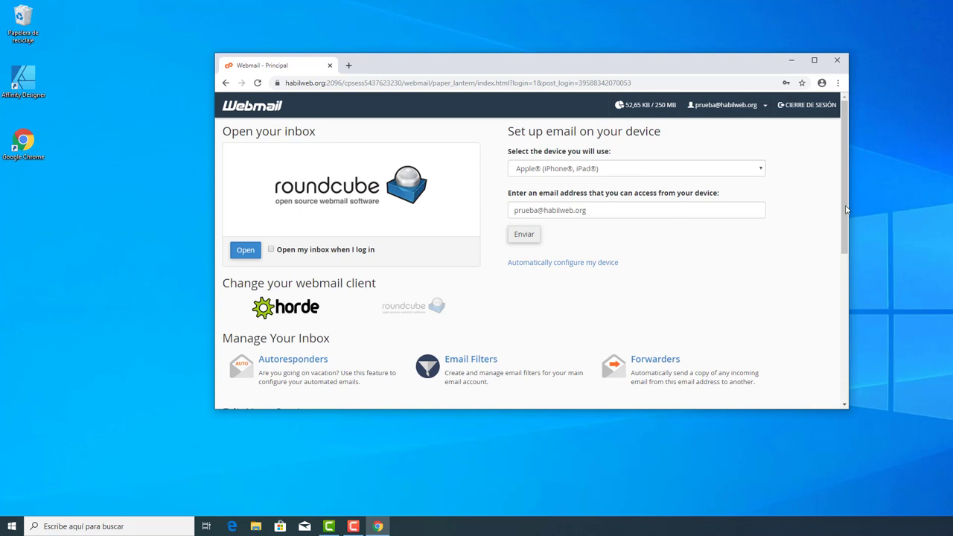
Scroll down to Other Webmail Features and open Configure Mail Client
{"action": "scroll", "coordinate": [847, 210], "scroll_direction": "down", "scroll_amount": 1}
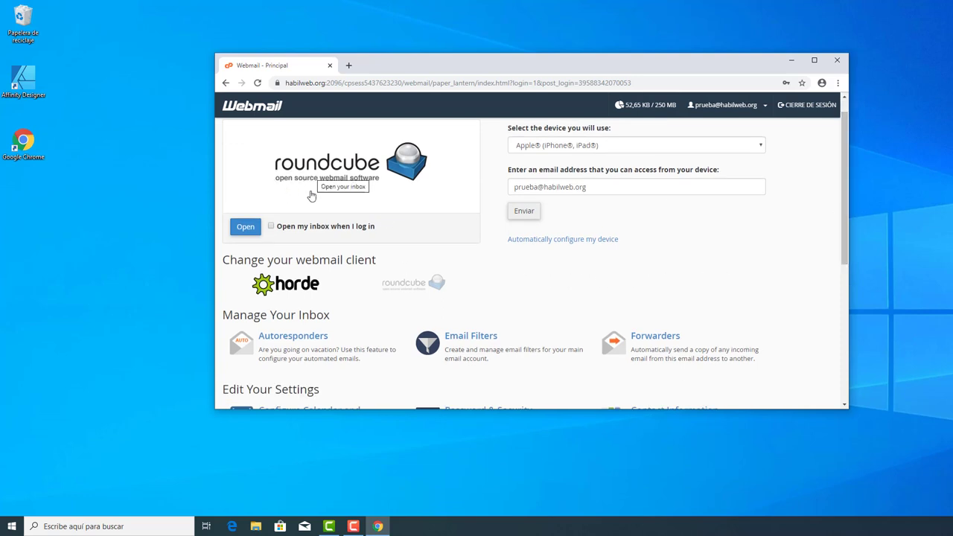
{"action": "scroll", "coordinate": [845, 186], "scroll_direction": "up", "scroll_amount": 1}
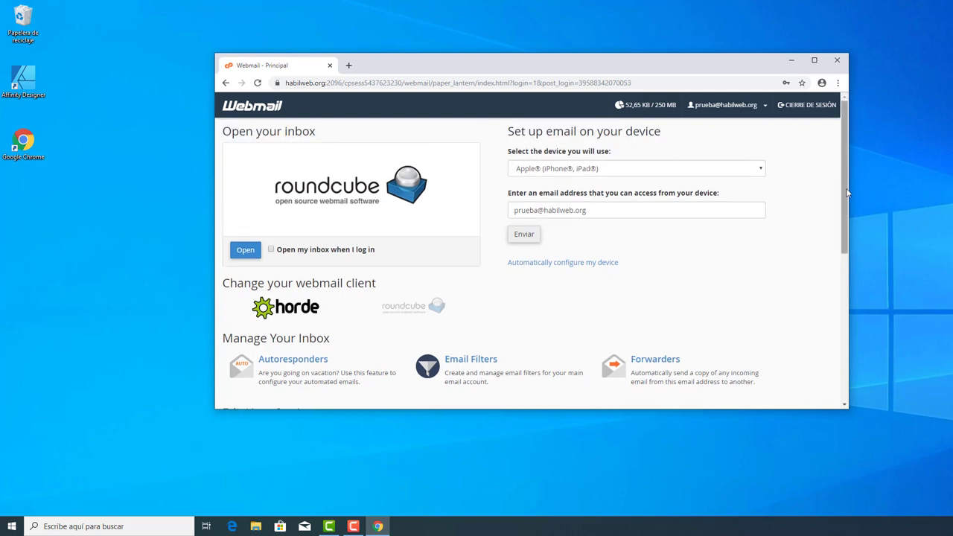
{"action": "scroll", "coordinate": [847, 192], "scroll_direction": "down", "scroll_amount": 1}
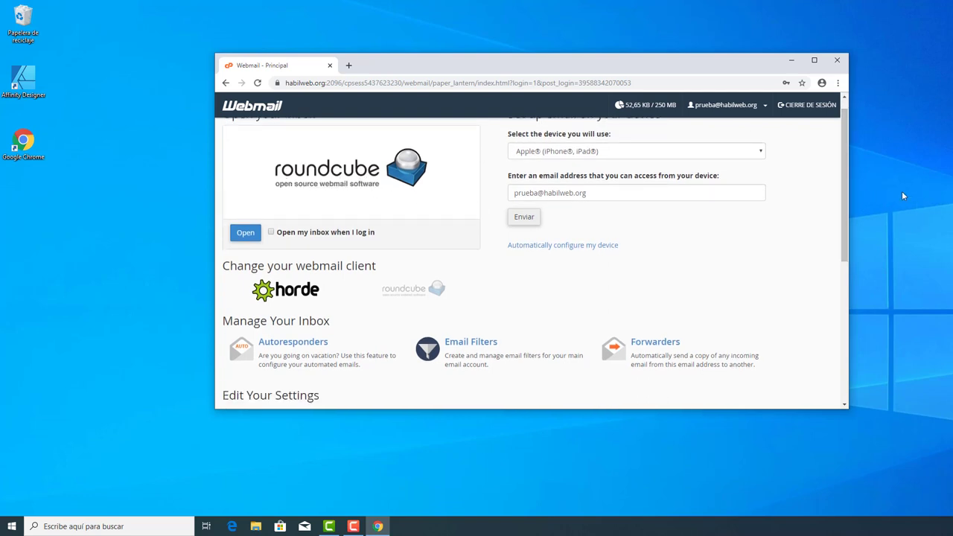
{"action": "scroll", "coordinate": [845, 200], "scroll_direction": "down", "scroll_amount": 3}
{"action": "scroll", "coordinate": [845, 221], "scroll_direction": "down", "scroll_amount": 3}
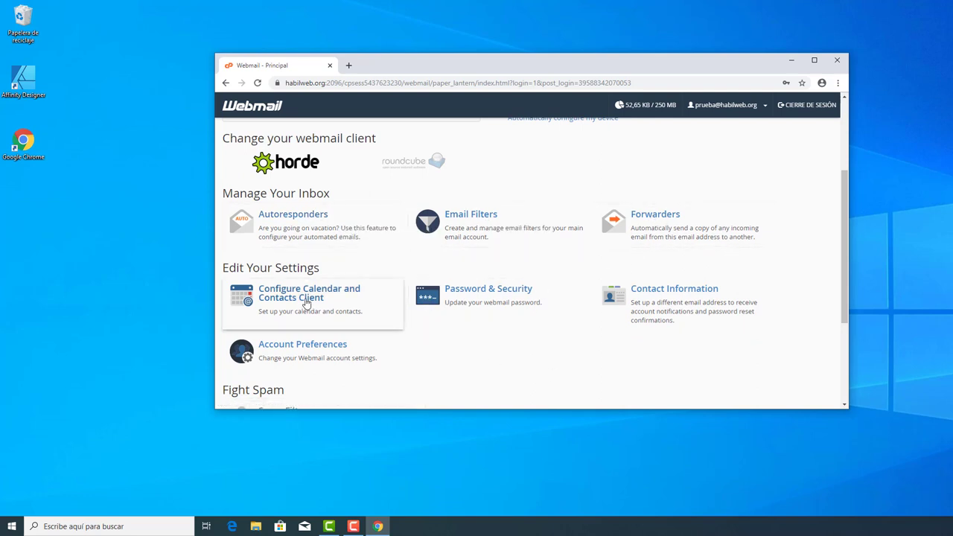
{"action": "left_click_drag", "start_coordinate": [845, 269], "coordinate": [843, 325]}
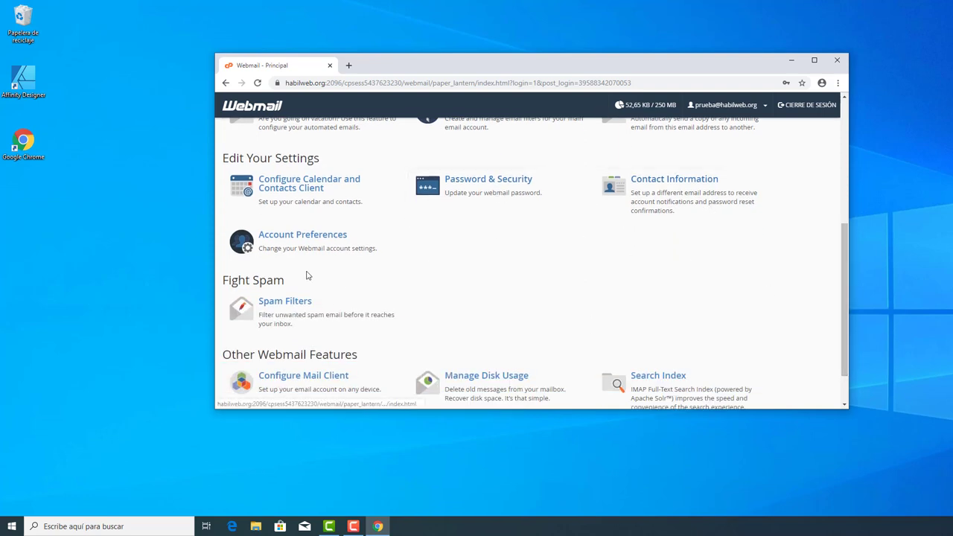
{"action": "left_click_drag", "start_coordinate": [845, 245], "coordinate": [847, 270]}
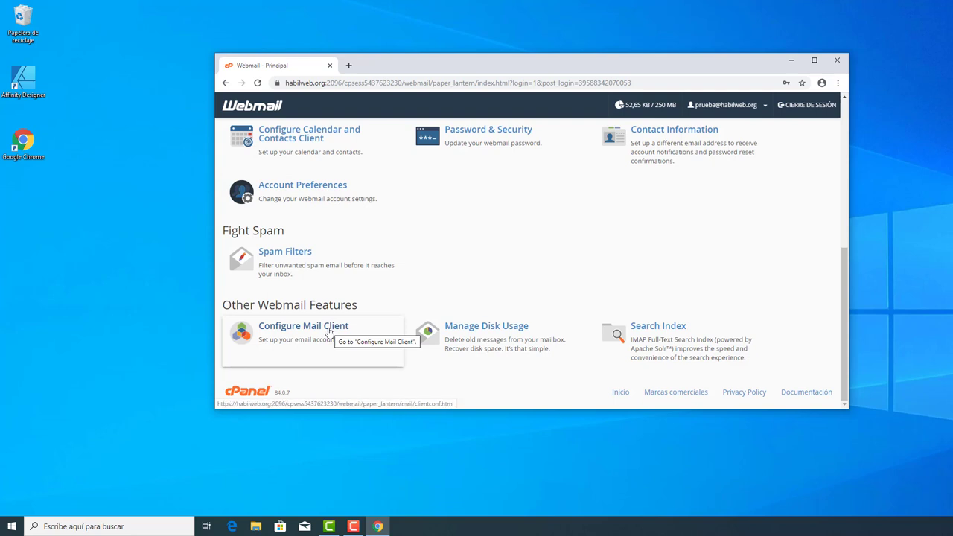
{"action": "left_click", "coordinate": [328, 331]}
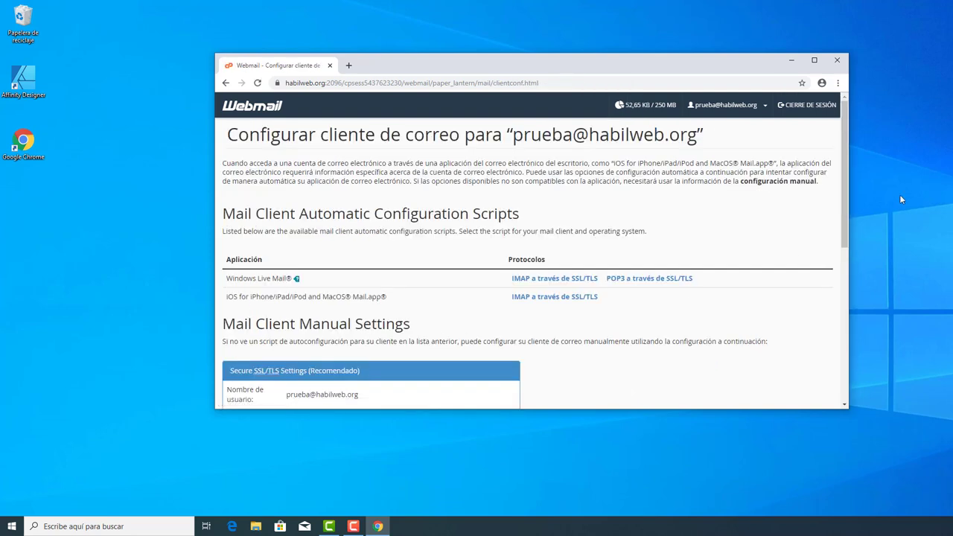
{"action": "left_click_drag", "start_coordinate": [847, 155], "coordinate": [831, 235]}
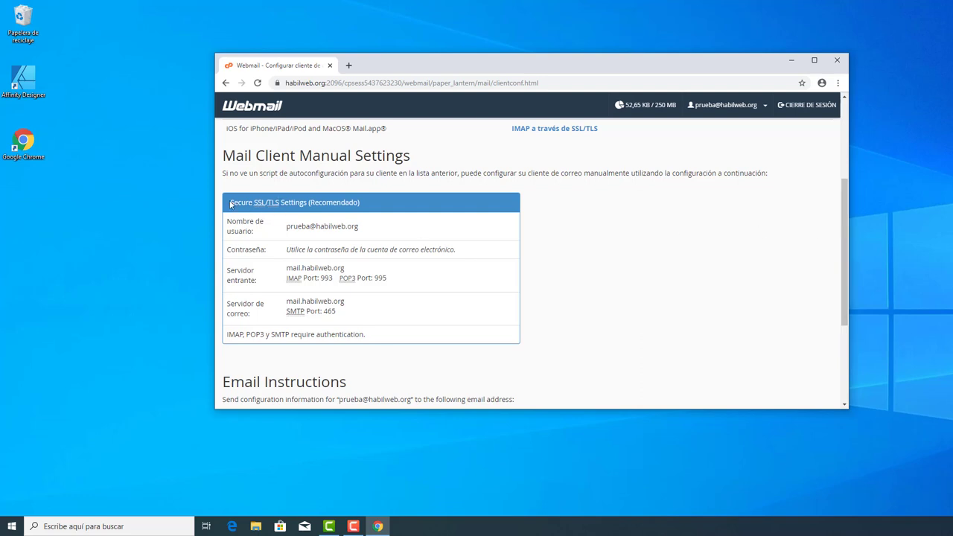
{"action": "left_click_drag", "start_coordinate": [231, 203], "coordinate": [369, 209]}
{"action": "left_click", "coordinate": [368, 208]}
{"action": "left_click_drag", "start_coordinate": [844, 214], "coordinate": [844, 223]}
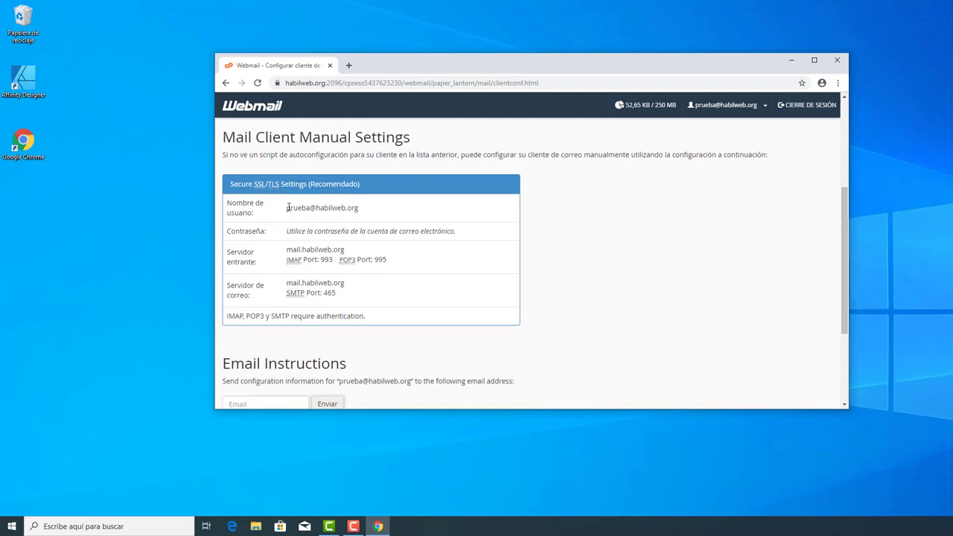
{"action": "left_click_drag", "start_coordinate": [285, 211], "coordinate": [370, 215]}
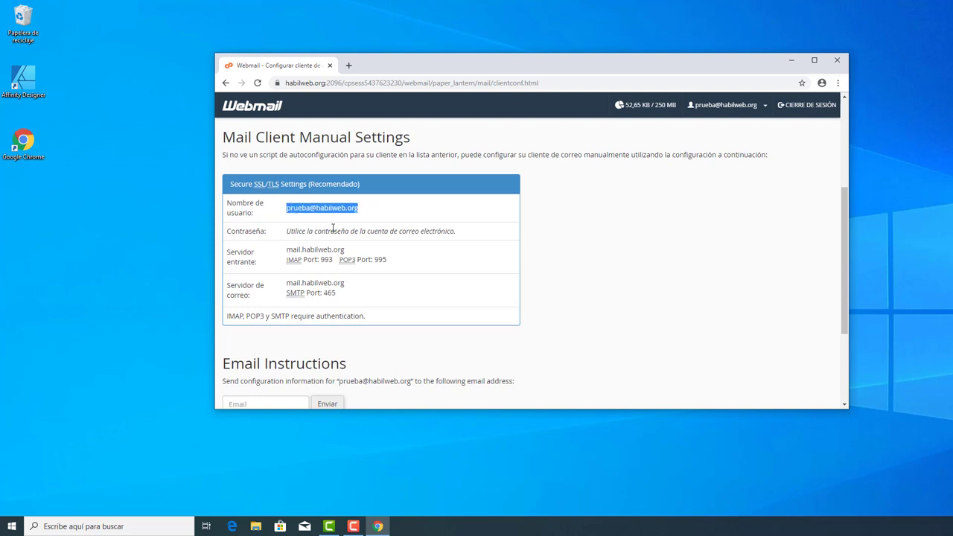
{"action": "left_click_drag", "start_coordinate": [287, 231], "coordinate": [458, 232]}
{"action": "left_click", "coordinate": [398, 257]}
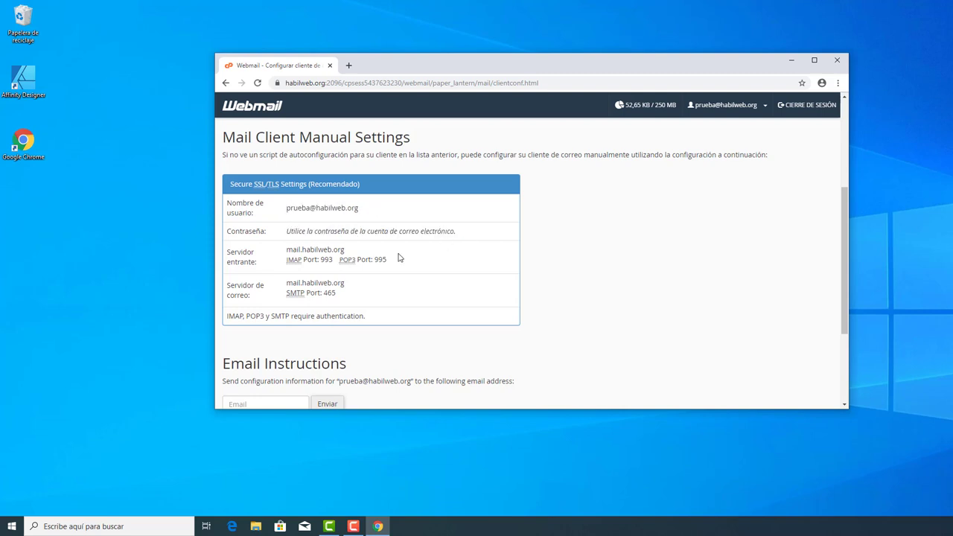
{"action": "left_click_drag", "start_coordinate": [230, 253], "coordinate": [332, 251]}
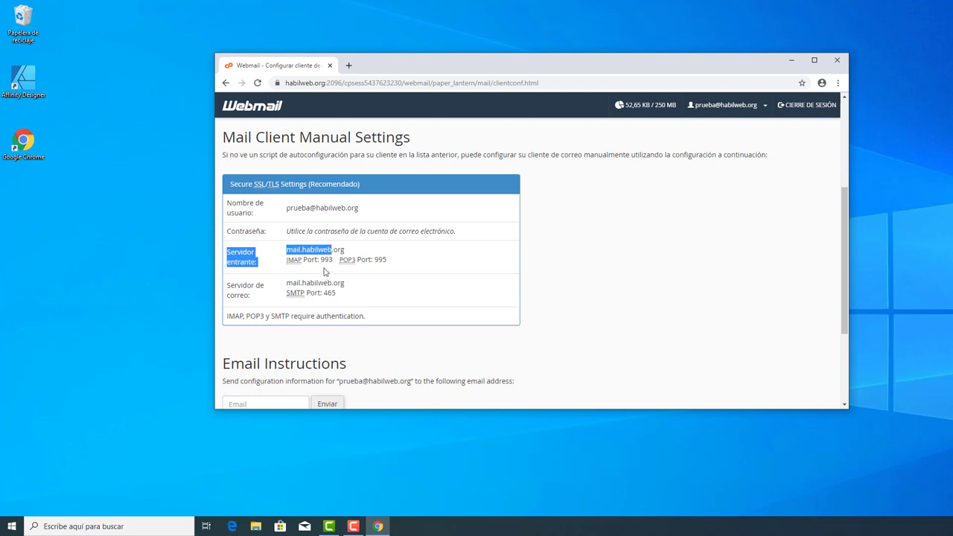
{"action": "left_click", "coordinate": [322, 271]}
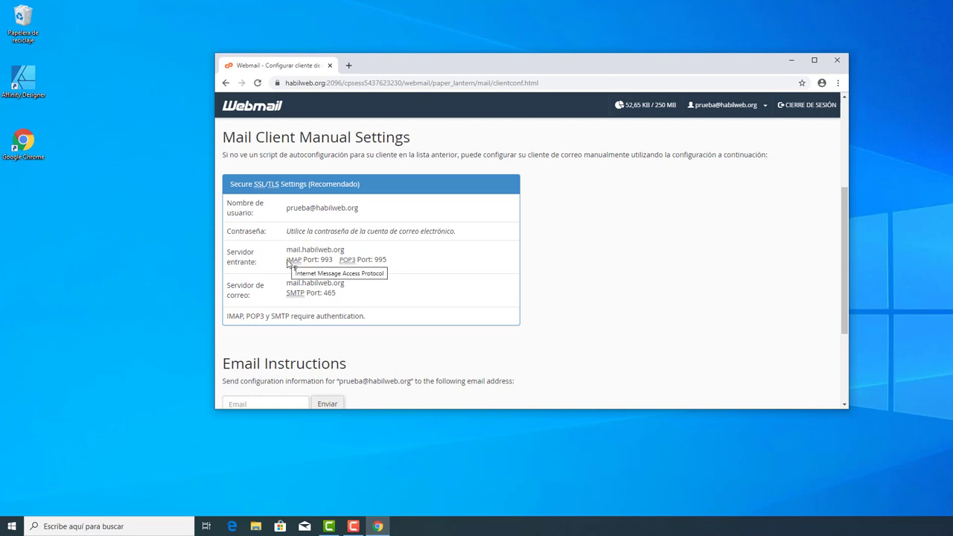
{"action": "left_click_drag", "start_coordinate": [287, 260], "coordinate": [287, 261]}
{"action": "left_click", "coordinate": [333, 262]}
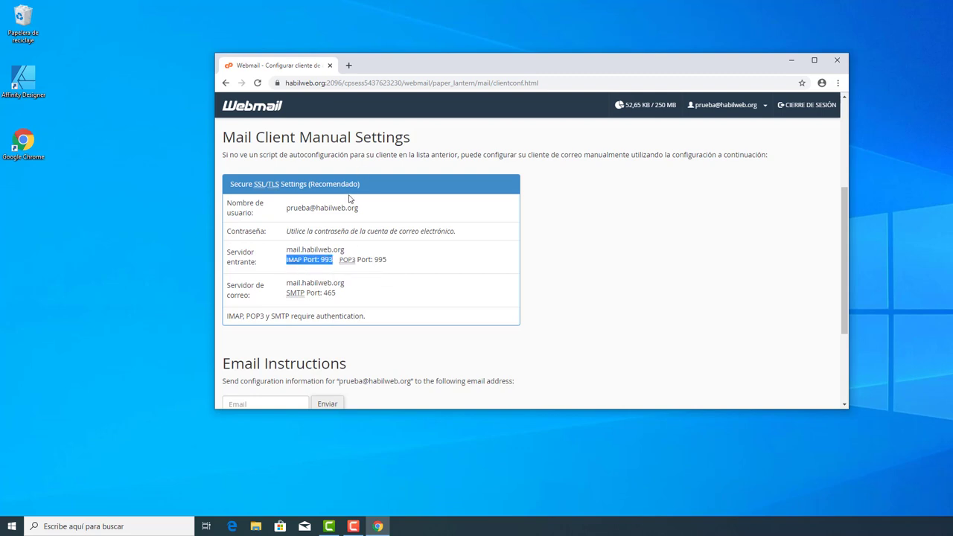
{"action": "left_click_drag", "start_coordinate": [339, 261], "coordinate": [387, 259]}
{"action": "left_click", "coordinate": [393, 262]}
{"action": "left_click_drag", "start_coordinate": [387, 264], "coordinate": [286, 251]}
{"action": "left_click", "coordinate": [375, 256]}
{"action": "left_click", "coordinate": [344, 248]}
{"action": "left_click", "coordinate": [354, 292]}
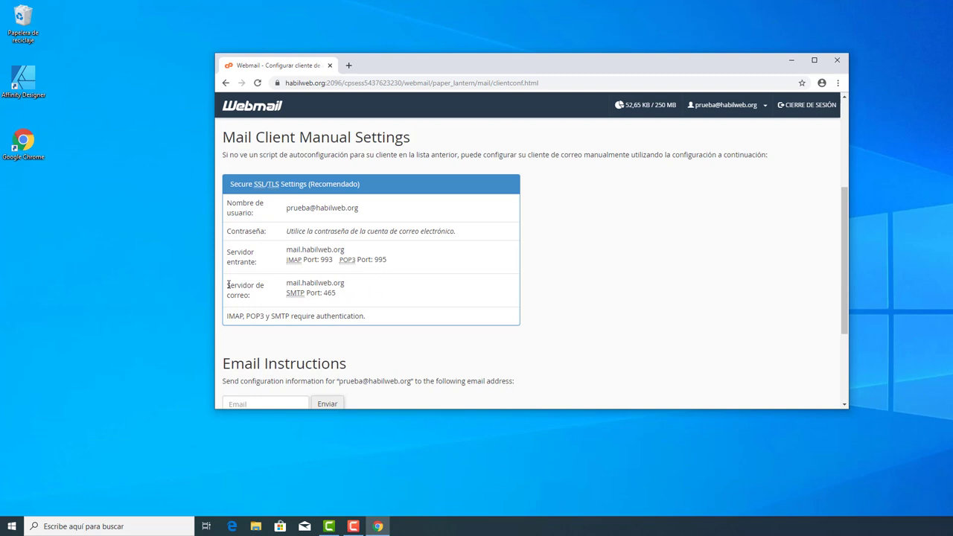
{"action": "left_click_drag", "start_coordinate": [227, 288], "coordinate": [306, 292]}
{"action": "left_click", "coordinate": [356, 293]}
{"action": "left_click", "coordinate": [373, 320]}
{"action": "left_click_drag", "start_coordinate": [383, 322], "coordinate": [292, 316]}
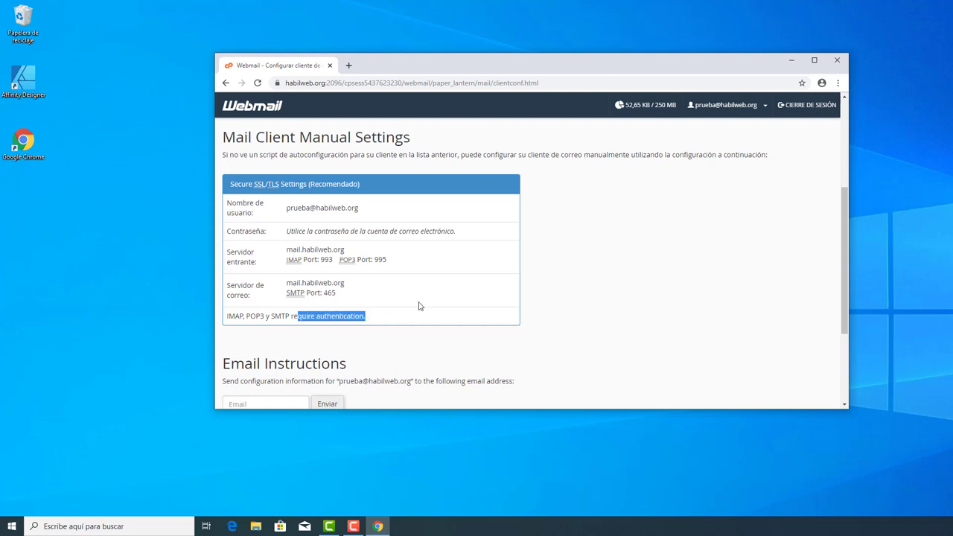
{"action": "left_click", "coordinate": [291, 316]}
{"action": "scroll", "coordinate": [399, 314], "scroll_direction": "down", "scroll_amount": 2}
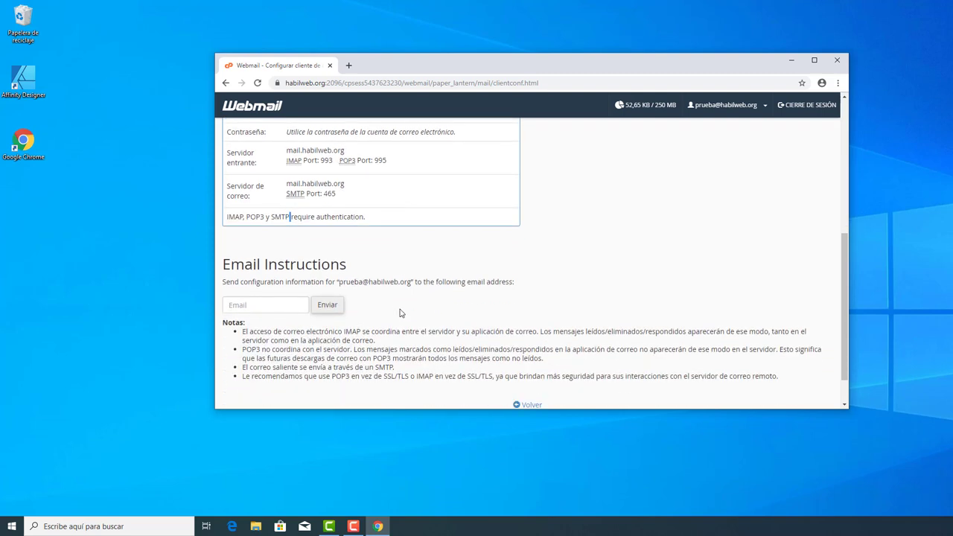
{"action": "scroll", "coordinate": [350, 297], "scroll_direction": "up", "scroll_amount": 2}
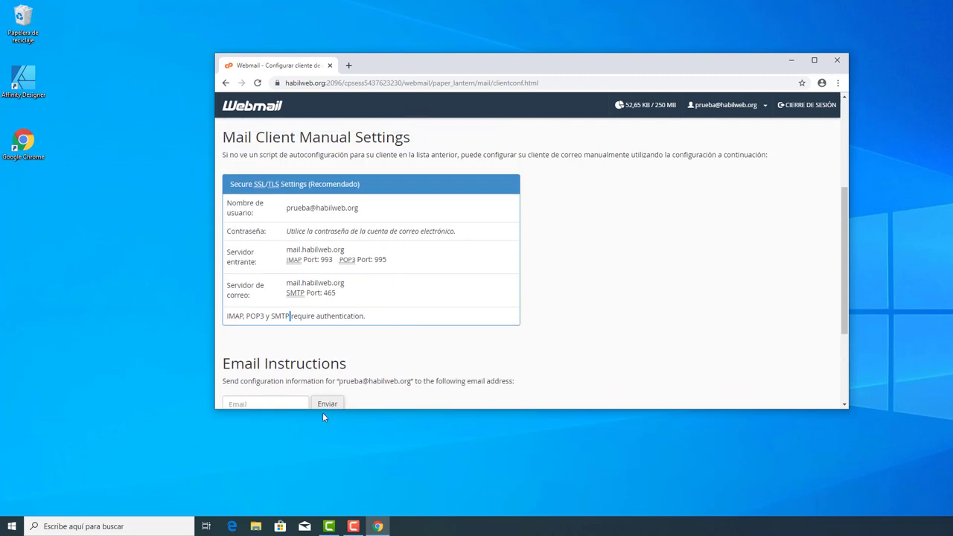
Launch Windows Mail and choose Otra cuenta (POP, IMAP) as the account type
{"action": "left_click", "coordinate": [305, 526]}
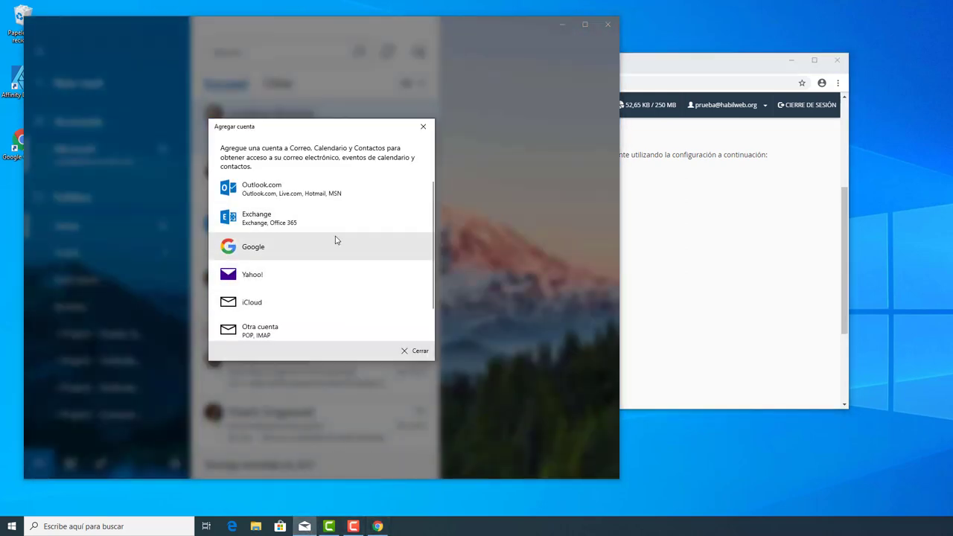
{"action": "scroll", "coordinate": [309, 302], "scroll_direction": "down", "scroll_amount": 1}
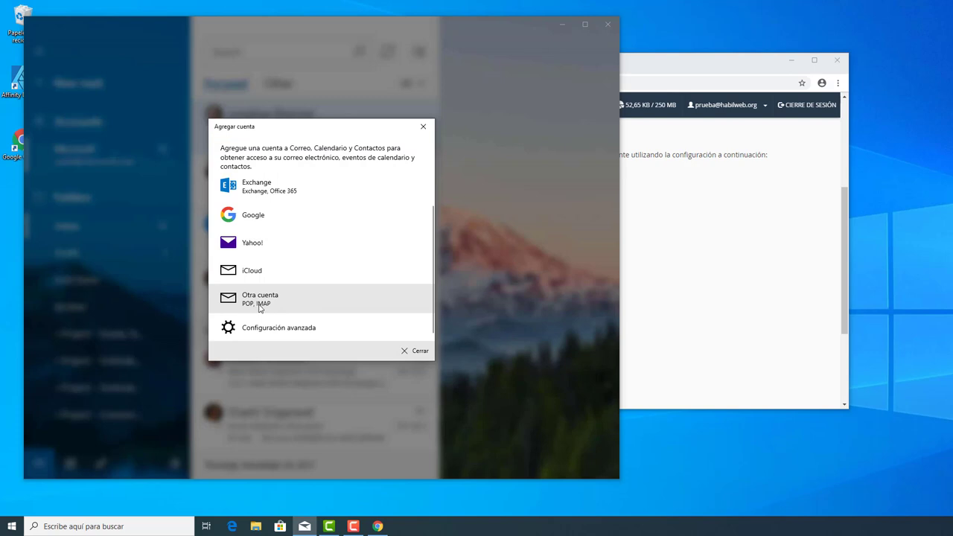
{"action": "left_click", "coordinate": [273, 303]}
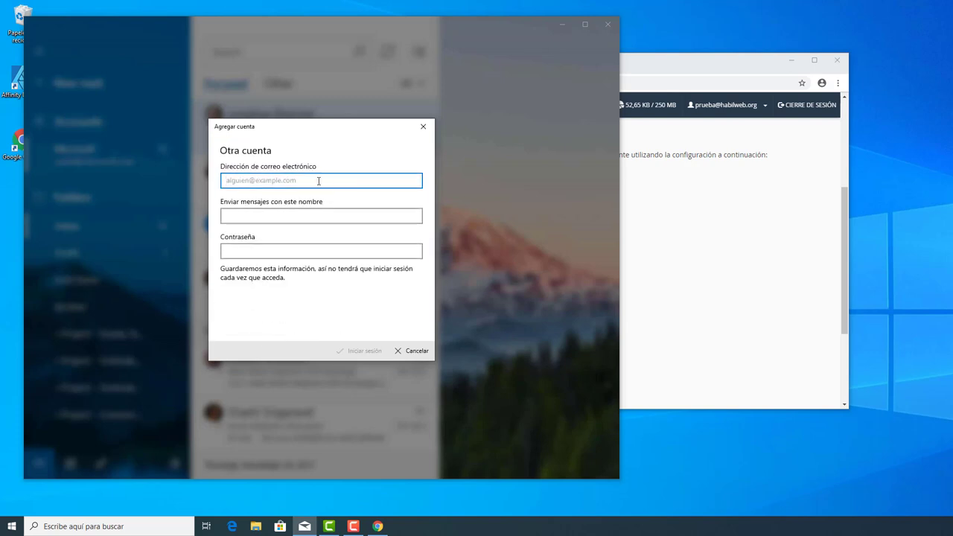
Enter the habilweb.org mailbox's email address and password, sign in, and retry the server lookup
{"action": "key", "text": "Tab"}
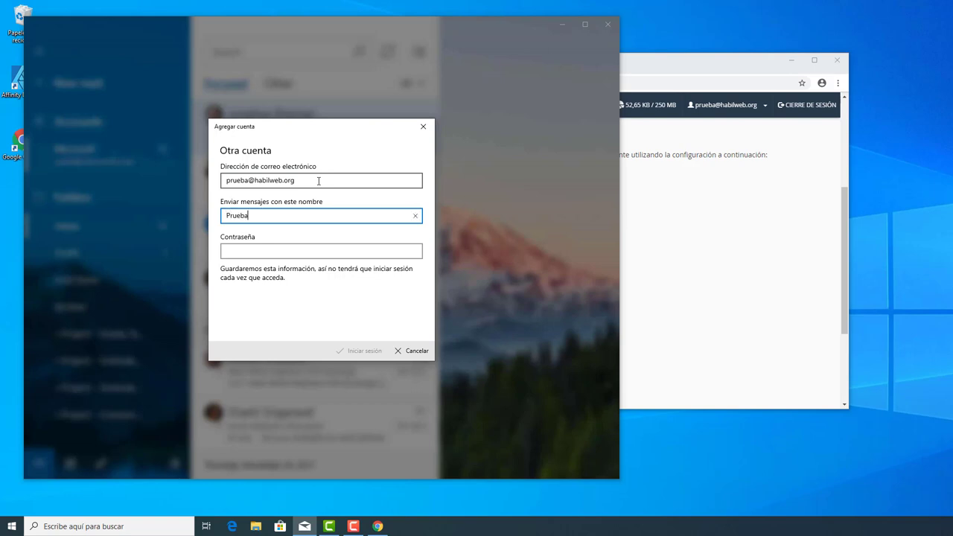
{"action": "key", "text": "Tab"}
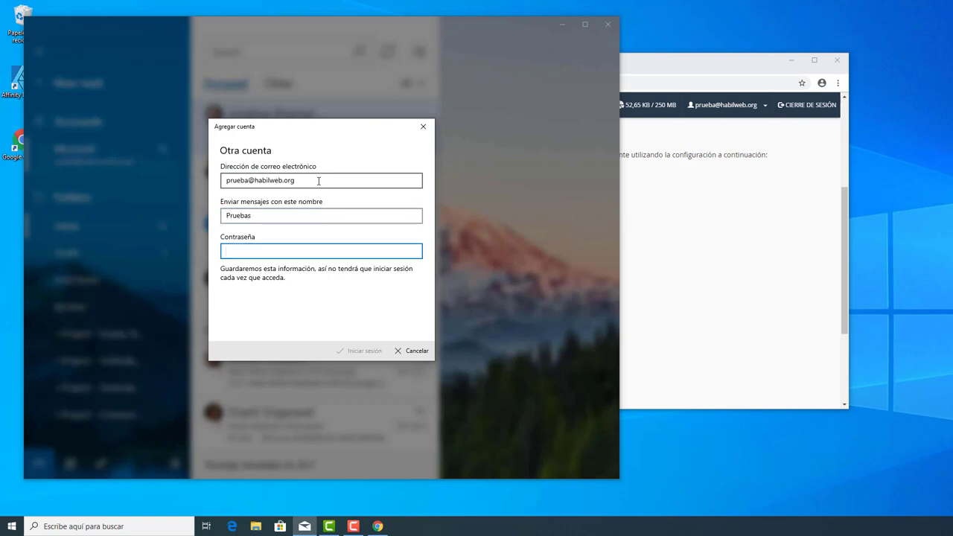
{"action": "type", "text": "p"}
{"action": "left_click", "coordinate": [355, 358]}
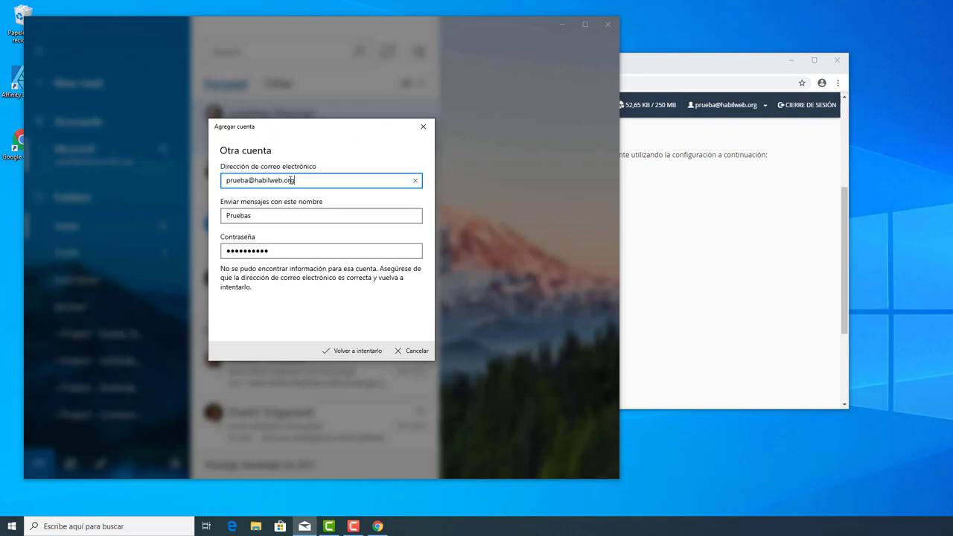
{"action": "left_click", "coordinate": [351, 355]}
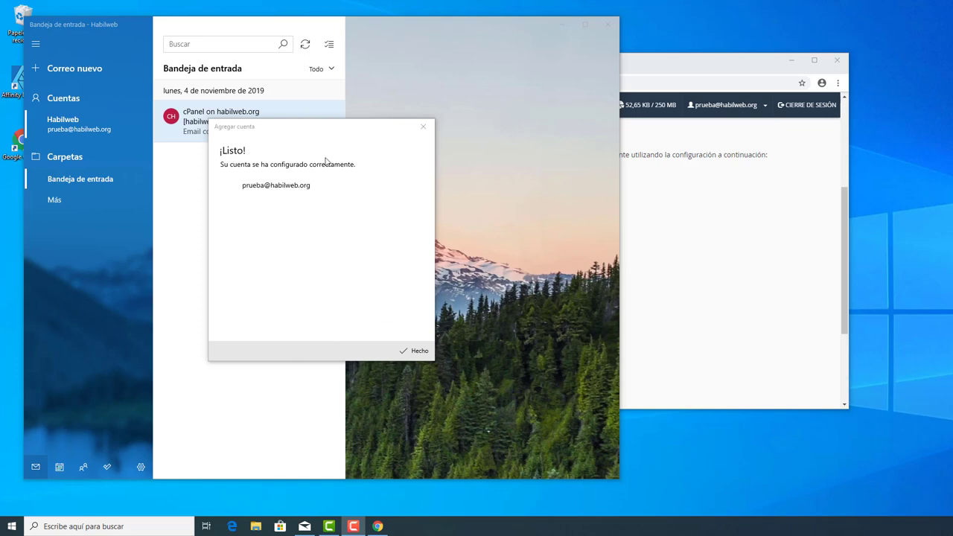
Close the Agregar cuenta confirmation with Hecho and open the inbox's cPanel configuration message
{"action": "left_click_drag", "start_coordinate": [324, 132], "coordinate": [416, 157]}
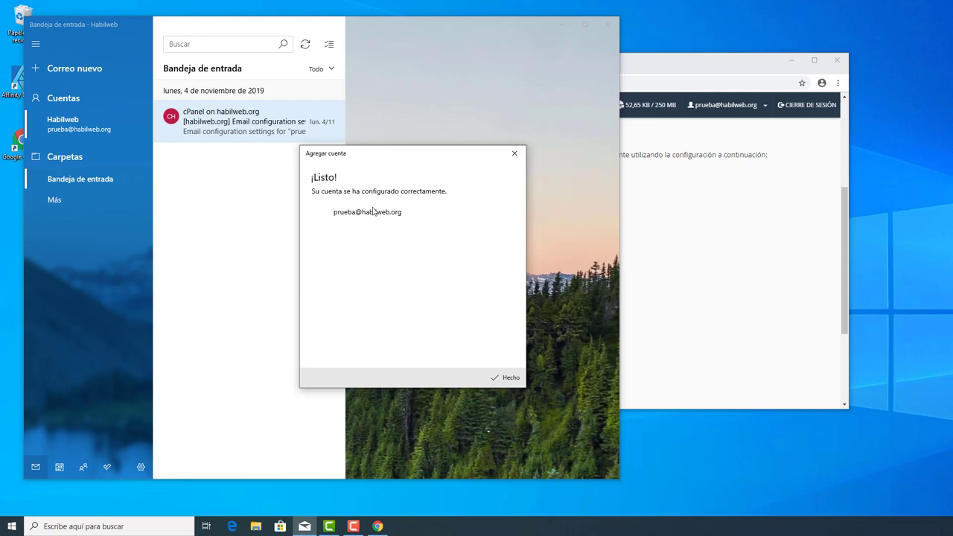
{"action": "left_click", "coordinate": [504, 378]}
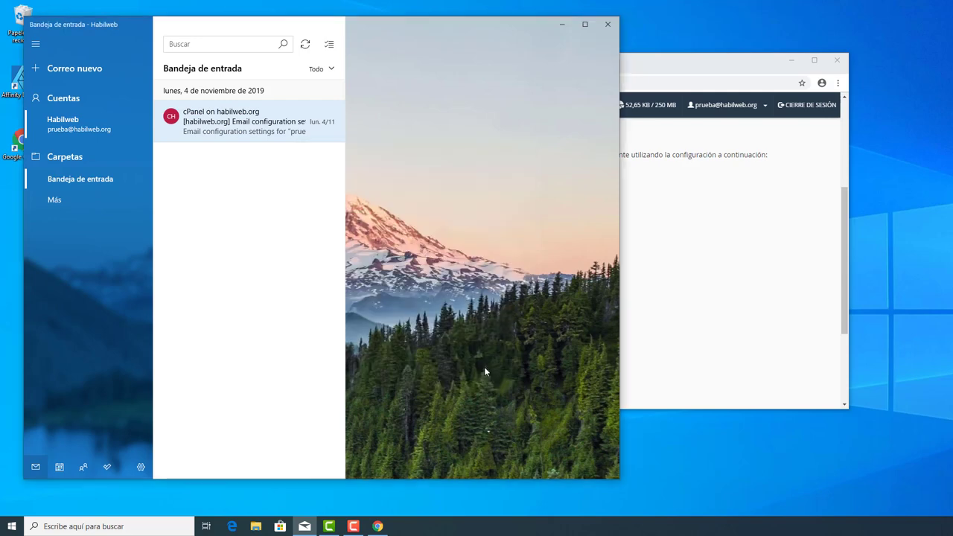
{"action": "left_click", "coordinate": [220, 127]}
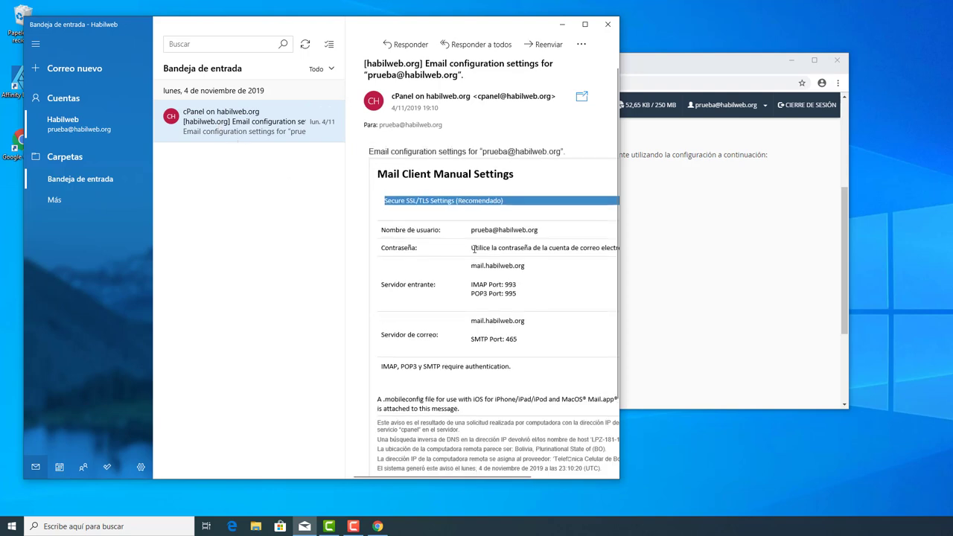
{"action": "scroll", "coordinate": [473, 250], "scroll_direction": "down", "scroll_amount": 1}
{"action": "scroll", "coordinate": [470, 277], "scroll_direction": "up", "scroll_amount": 1}
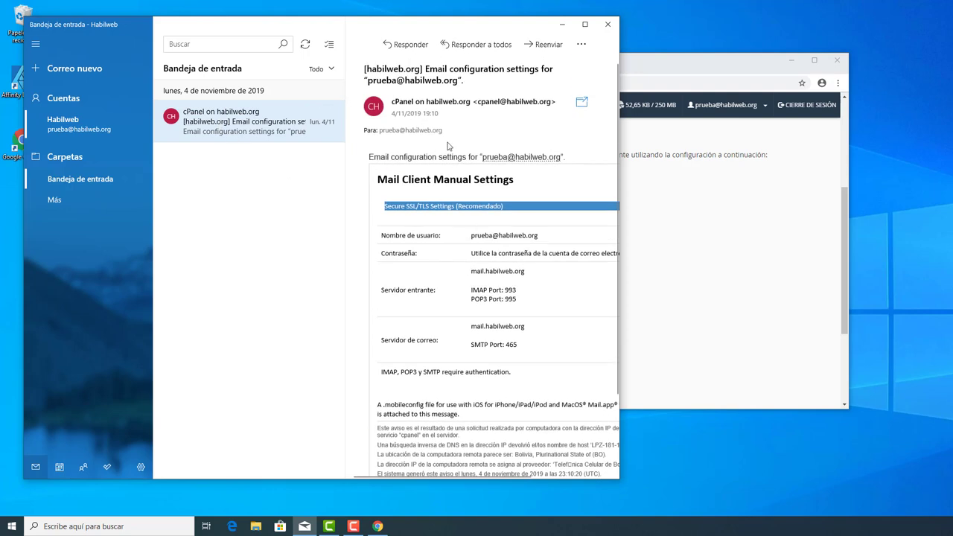
{"action": "left_click", "coordinate": [228, 124], "text": "ctrl"}
{"action": "left_click", "coordinate": [198, 127]}
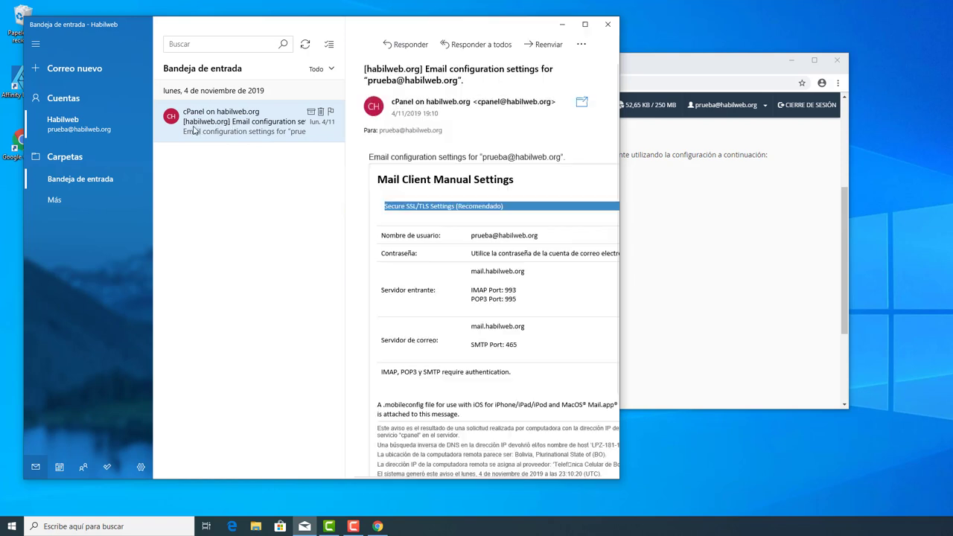
Send a new email to the recipient's address with subject 'prueba' and body 'Cuerpo del email'
{"action": "left_click", "coordinate": [62, 70]}
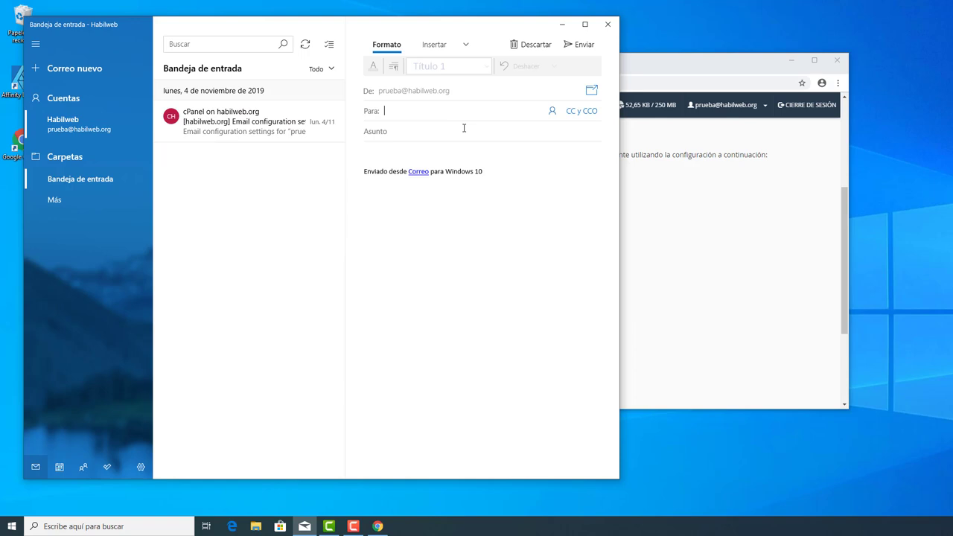
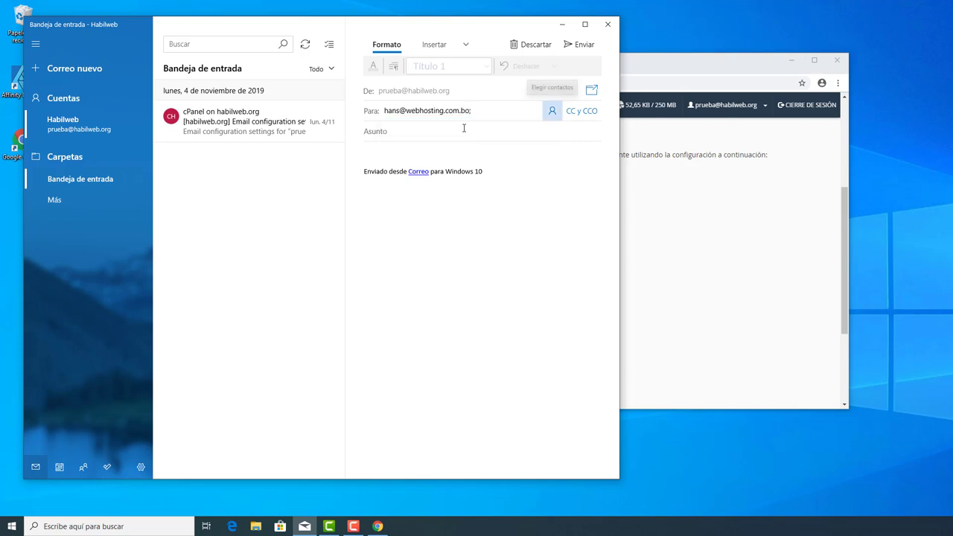
{"action": "left_click", "coordinate": [458, 139]}
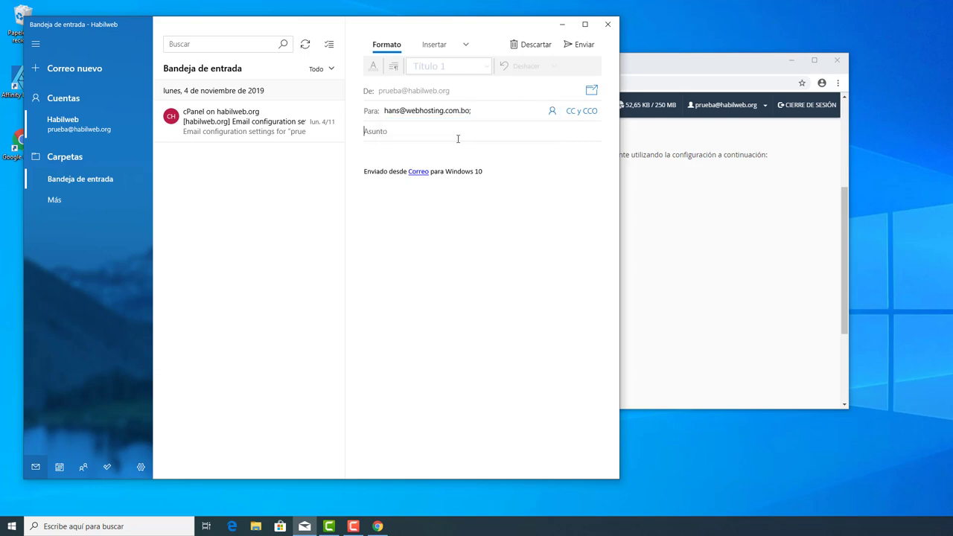
{"action": "type", "text": "prueba"}
{"action": "left_click", "coordinate": [459, 152]}
{"action": "type", "text": "cu"}
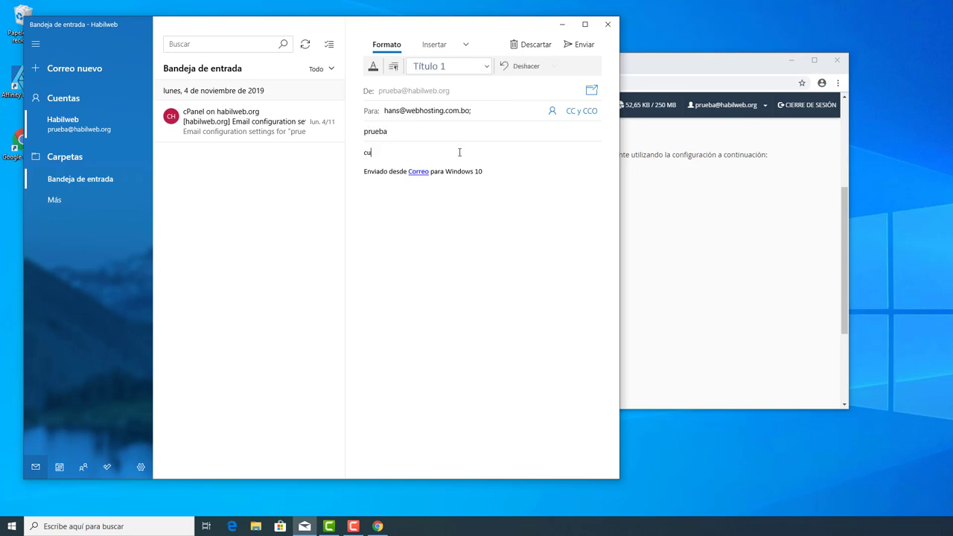
{"action": "type", "text": "erpo del email"}
{"action": "left_click", "coordinate": [585, 47]}
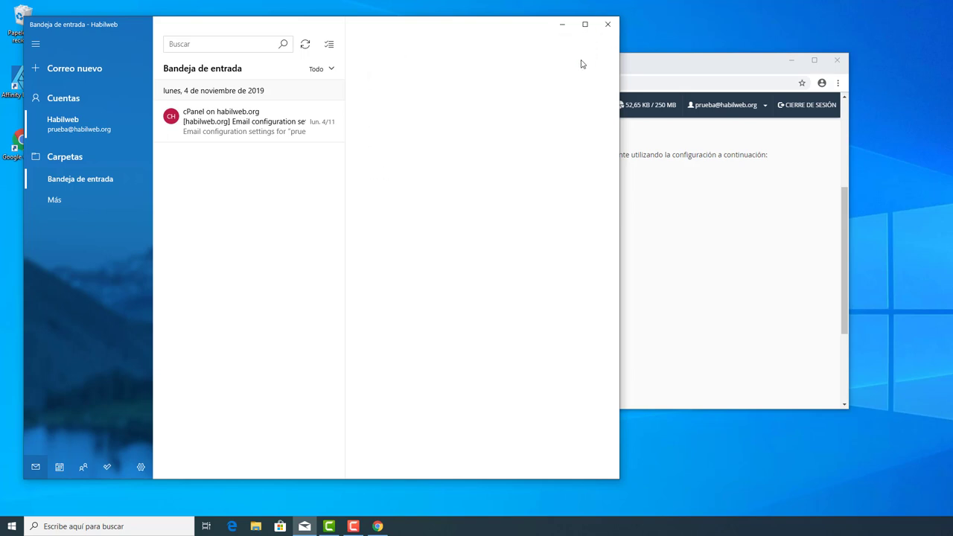
Widen the Mail window to the right and open Configuración from the gear icon
{"action": "left_click_drag", "start_coordinate": [620, 119], "coordinate": [902, 134]}
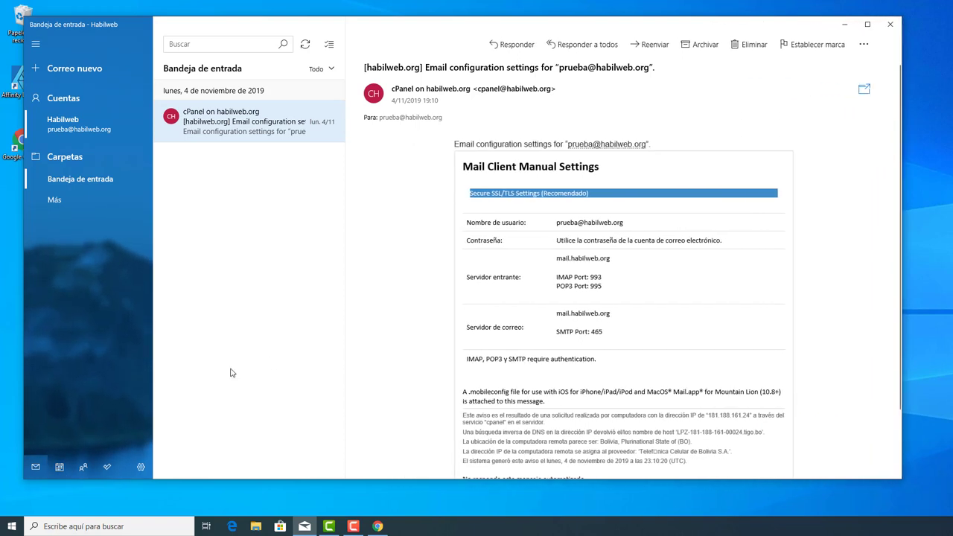
{"action": "mouse_move", "coordinate": [308, 527]}
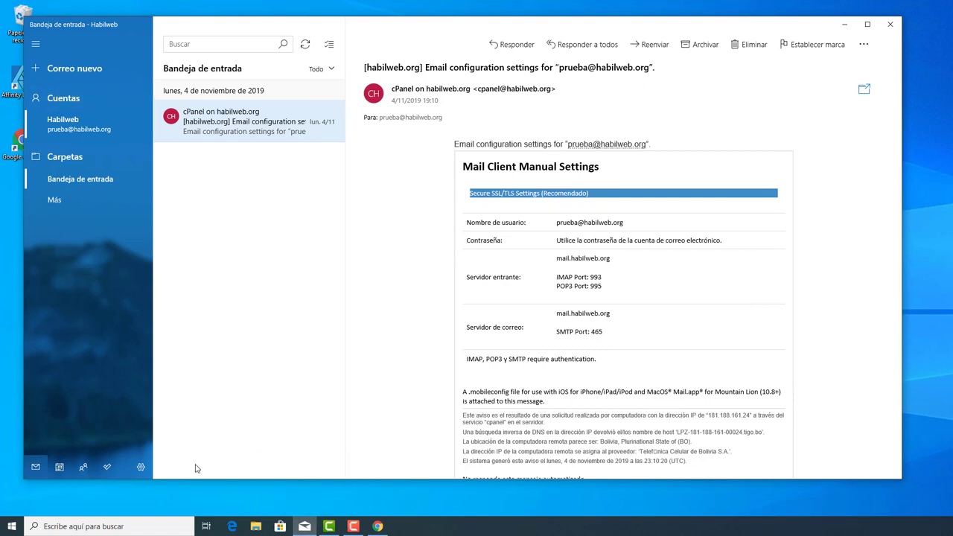
{"action": "left_click", "coordinate": [143, 469]}
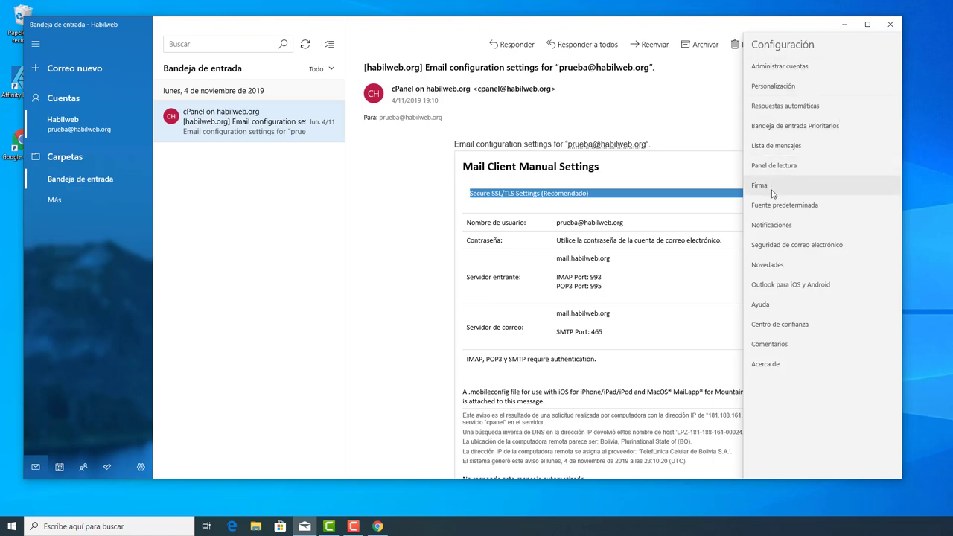
Review the Habilweb account's mailbox sync options, cancel without changes, and close Configuración
{"action": "left_click", "coordinate": [794, 74]}
{"action": "left_click", "coordinate": [803, 110]}
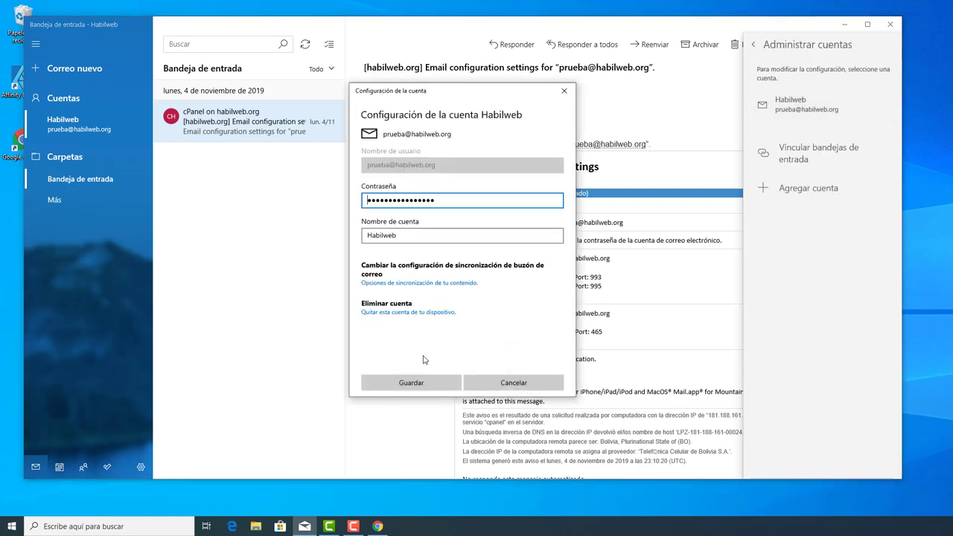
{"action": "left_click", "coordinate": [447, 288]}
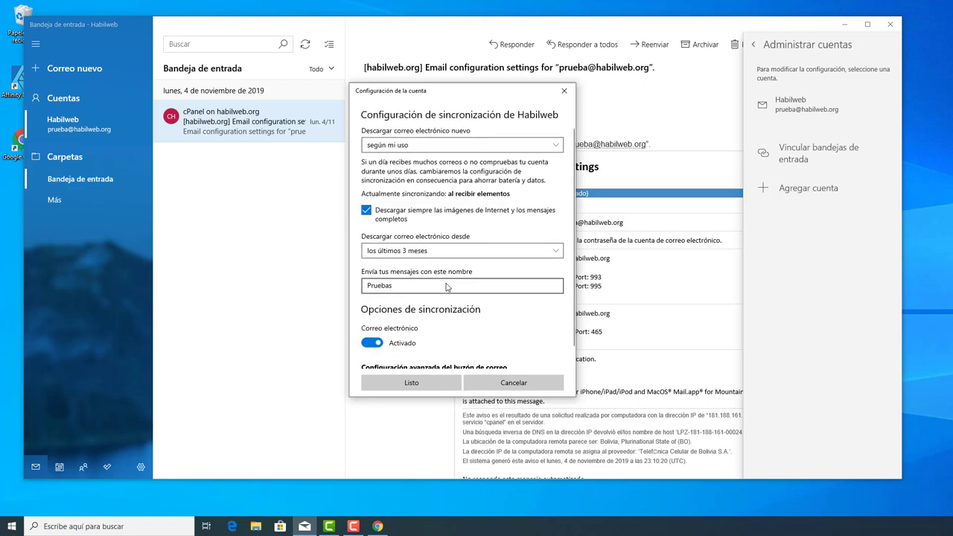
{"action": "scroll", "coordinate": [494, 275], "scroll_direction": "down", "scroll_amount": 2}
{"action": "left_click", "coordinate": [513, 382]}
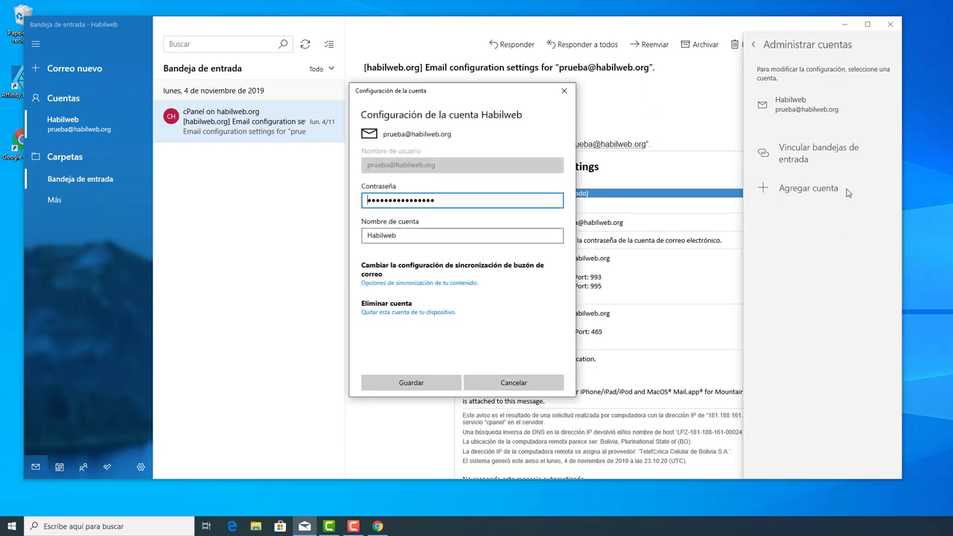
{"action": "left_click", "coordinate": [537, 383]}
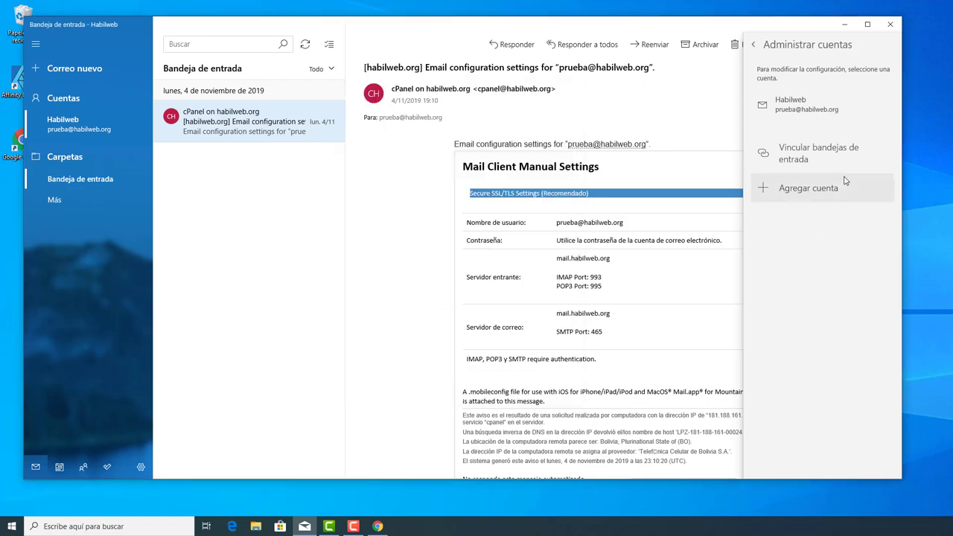
{"action": "left_click", "coordinate": [754, 46]}
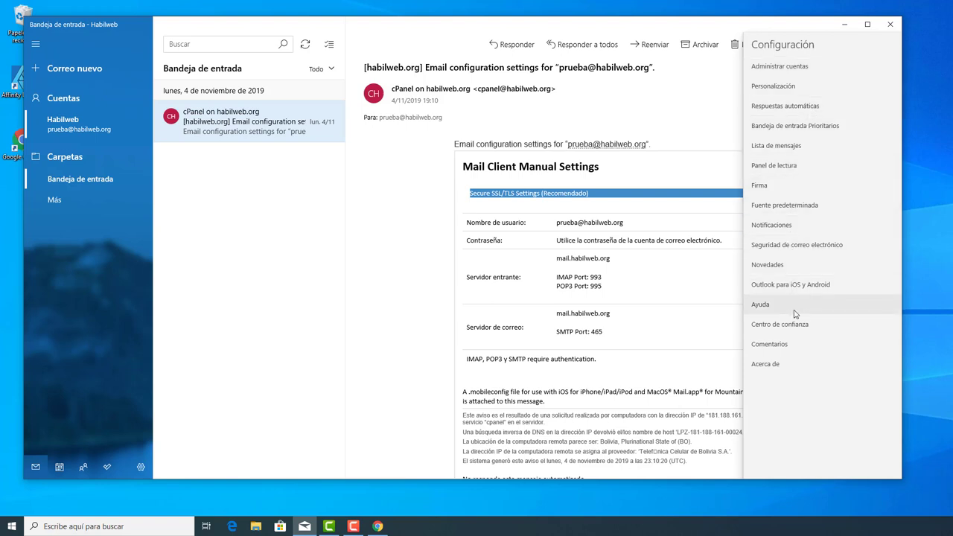
{"action": "left_click", "coordinate": [678, 350]}
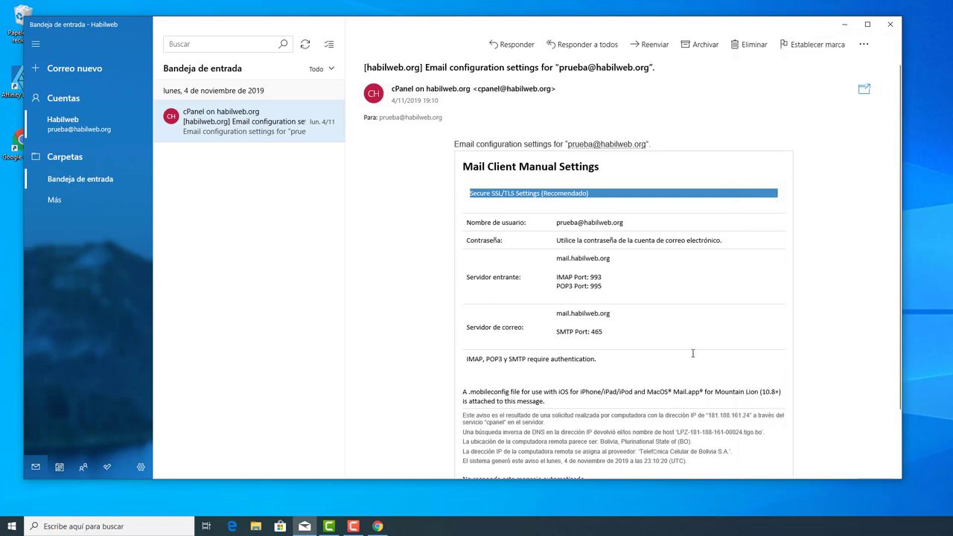